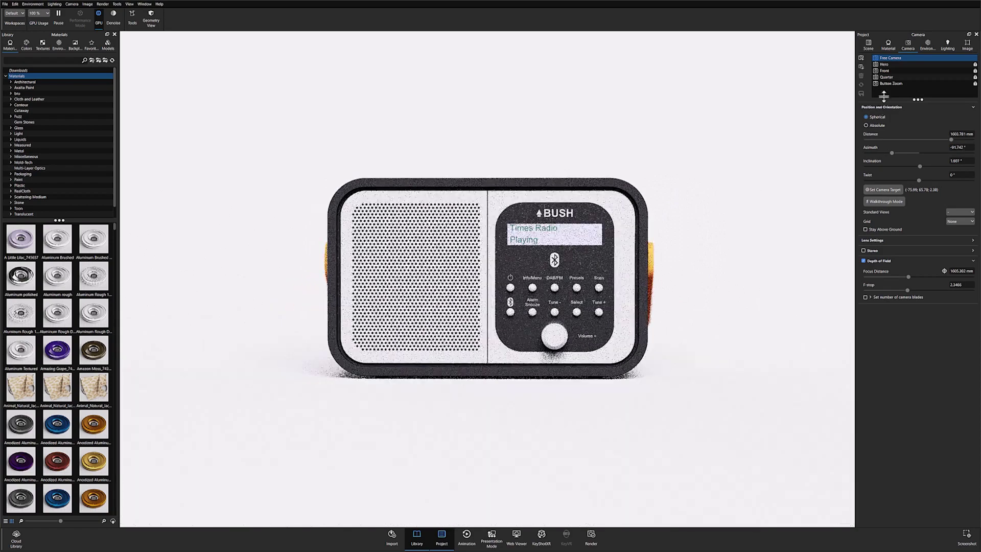
Preview the Hero, Front, Quarter and Button Zoom cameras, finishing on the Front view.
click(895, 64)
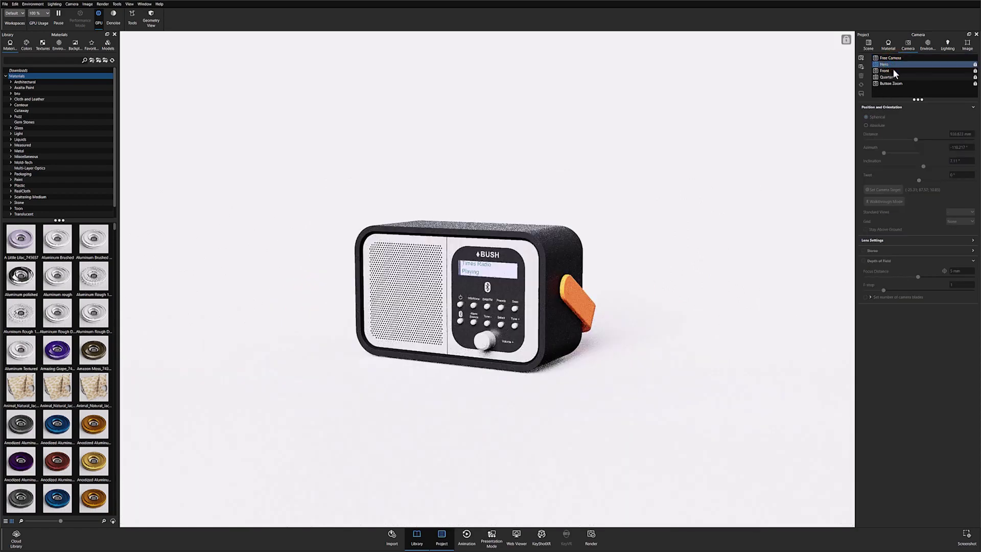
click(893, 70)
click(894, 76)
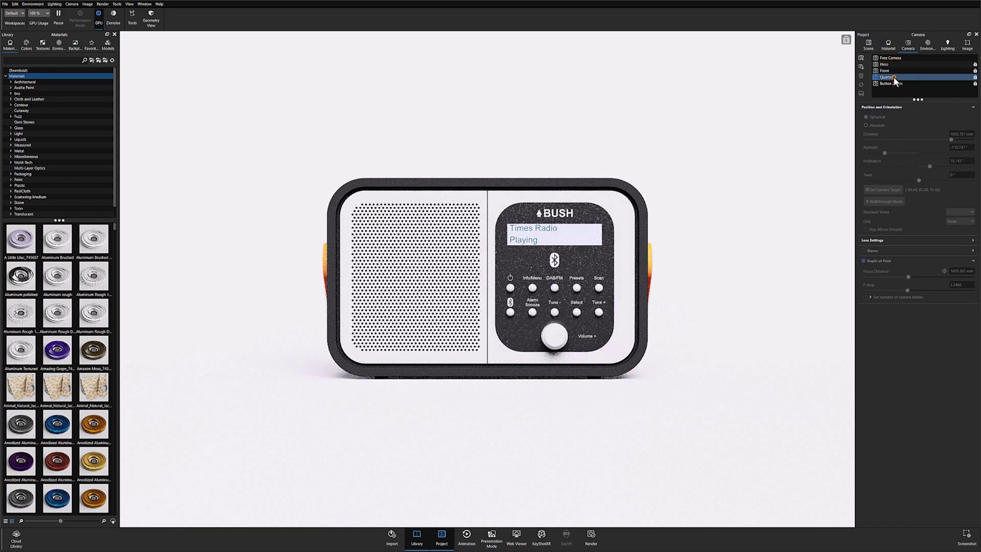
click(894, 83)
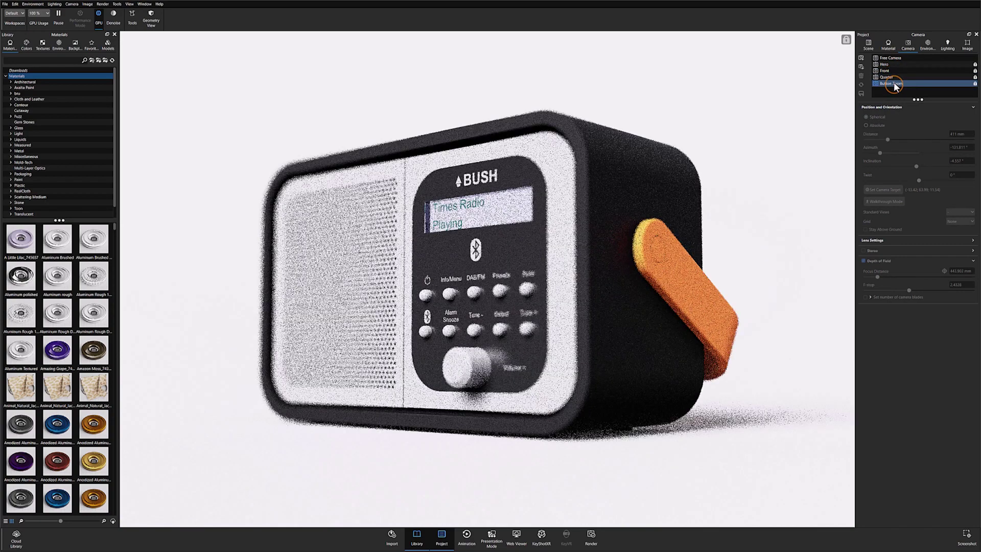
click(893, 76)
click(893, 70)
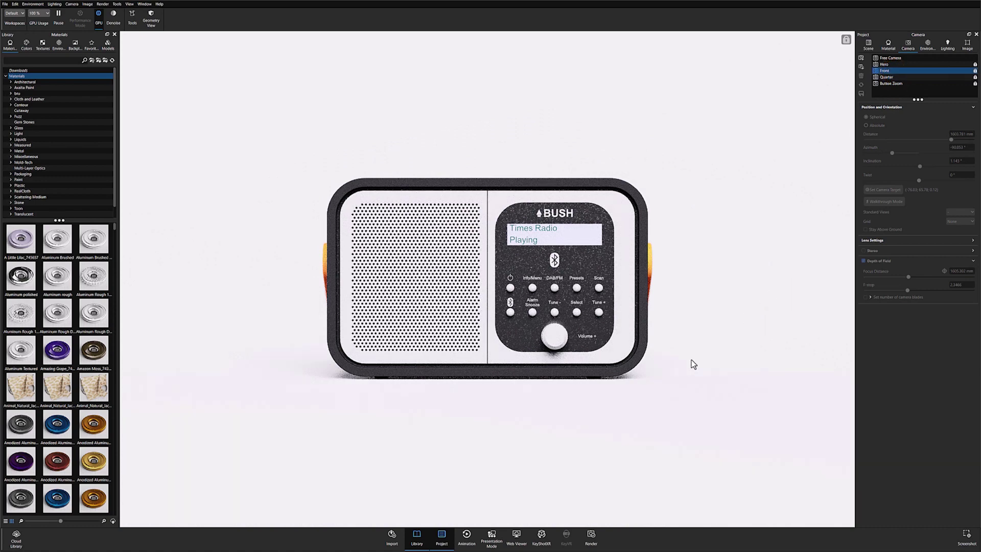
Name the Web Viewer upload 'Web Viewer Bush Radio' and enter a scene password.
click(517, 543)
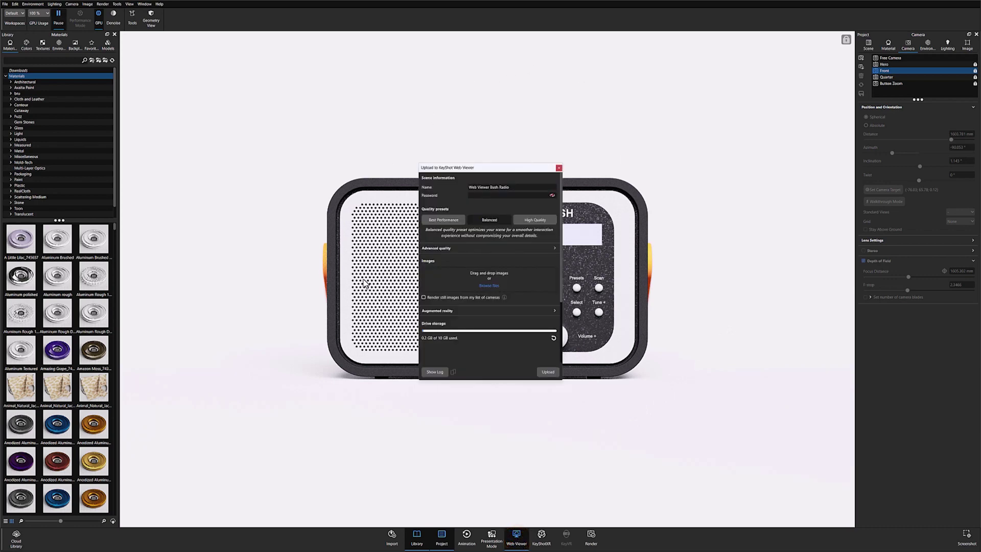
click(521, 189)
click(474, 196)
Compare the Best Performance and High Quality presets, choose Balanced, and check the Advanced quality settings.
click(445, 221)
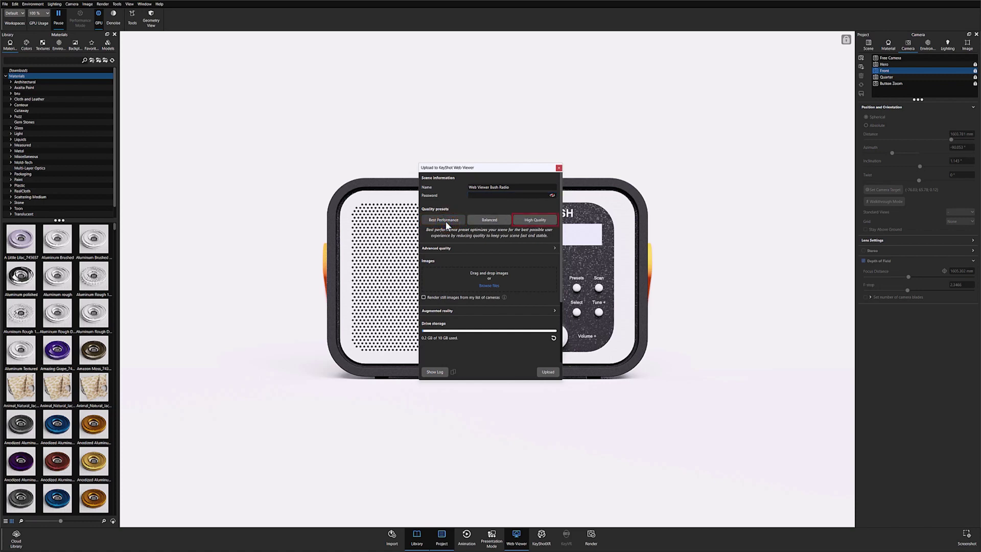
click(526, 222)
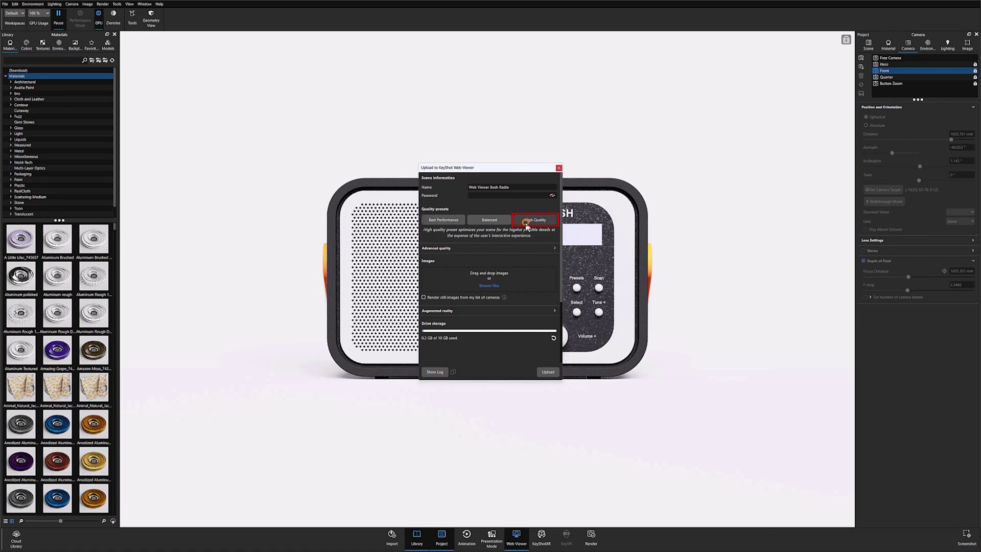
click(489, 221)
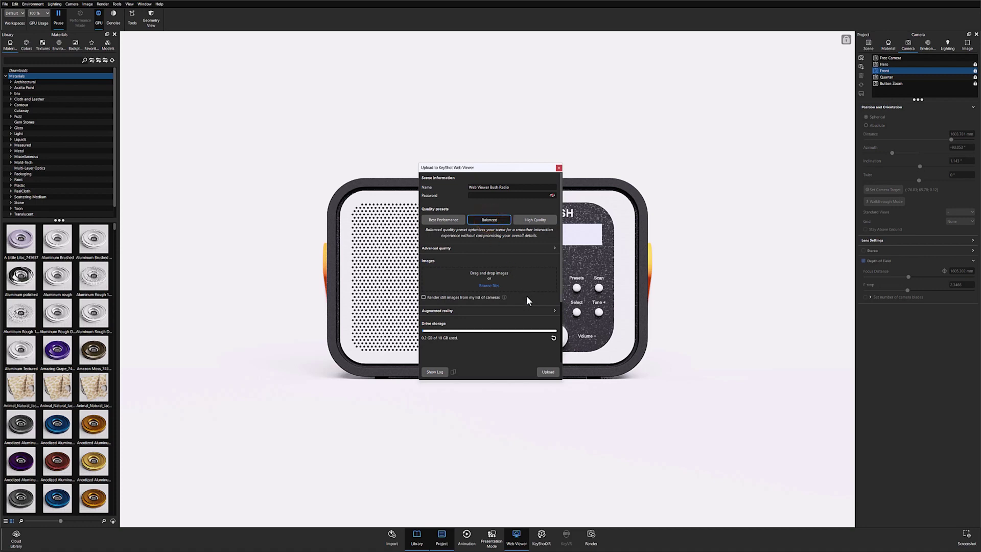
click(554, 248)
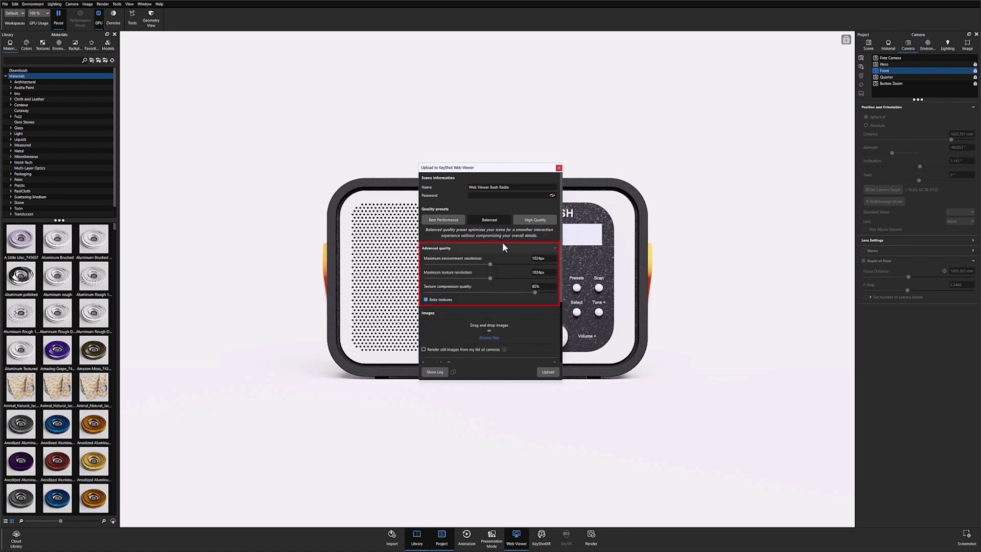
click(554, 249)
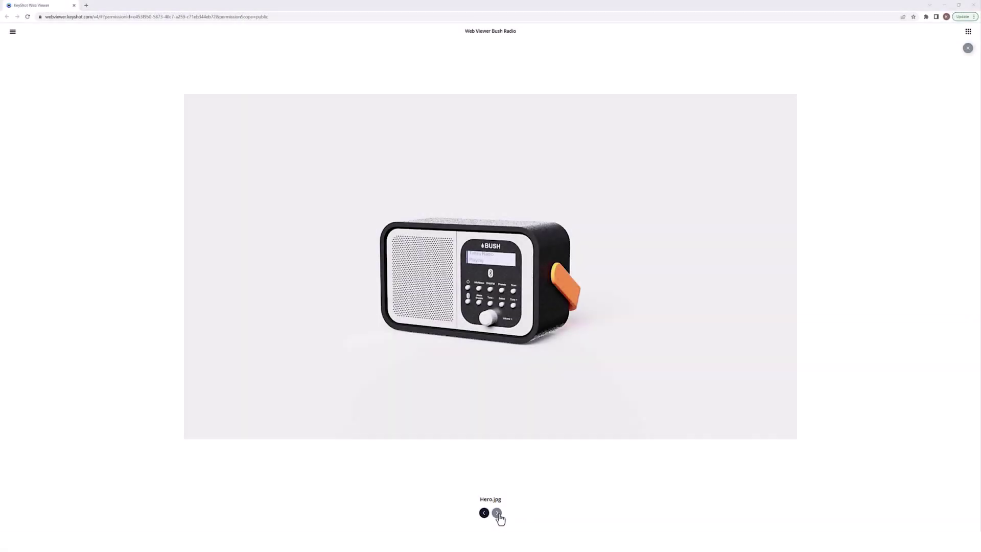
Step through the Front, Quarter and Button Zoom renders and both callout sheets, back to Hero.
click(498, 514)
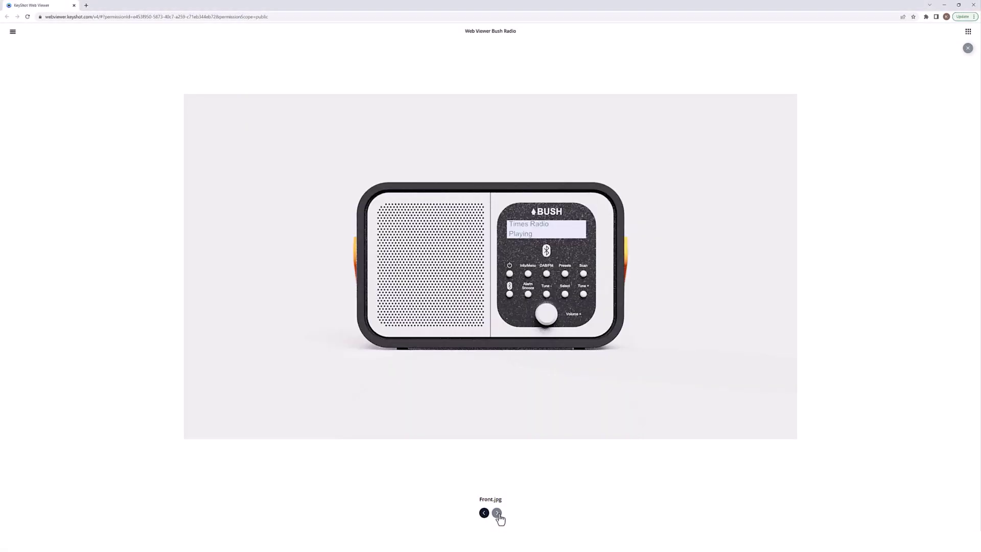
click(497, 514)
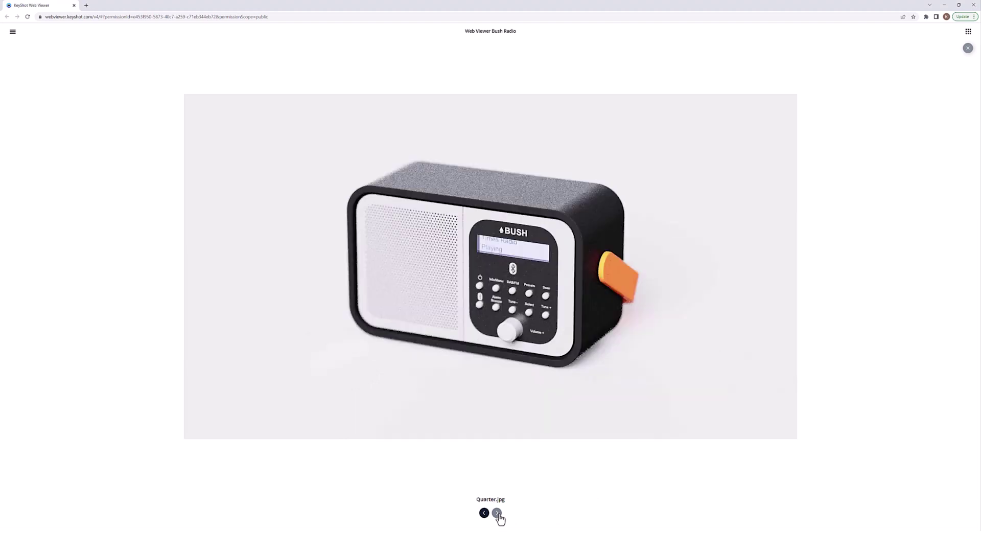
click(498, 514)
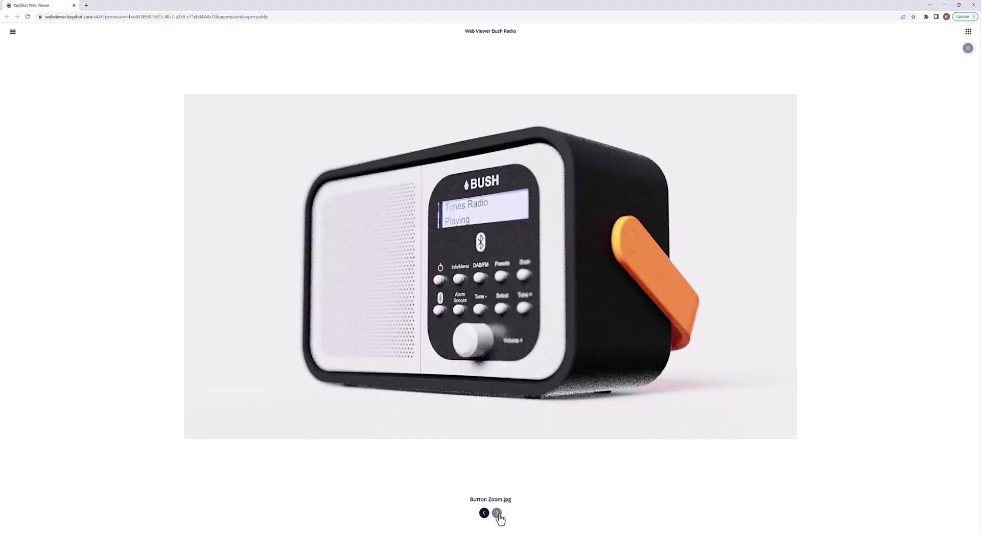
click(497, 514)
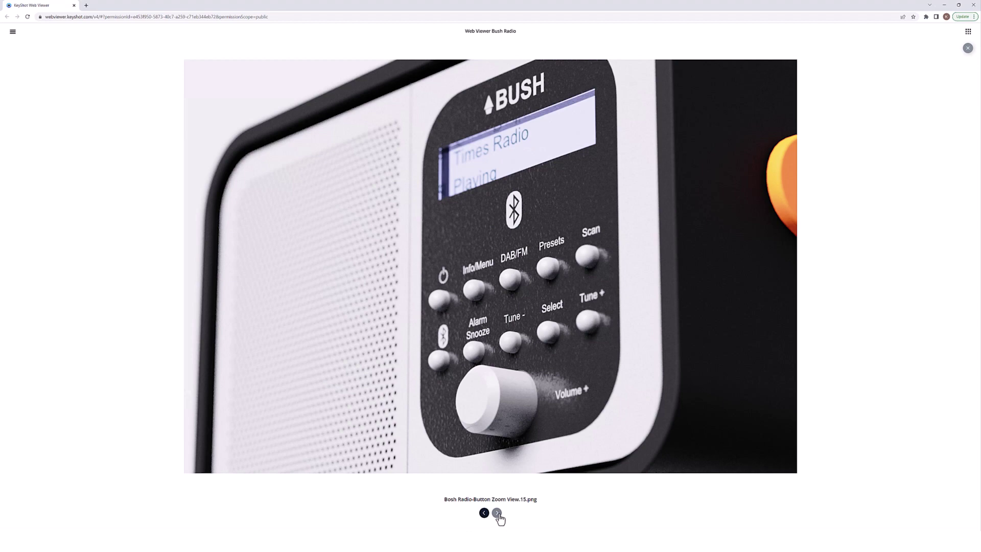
click(498, 513)
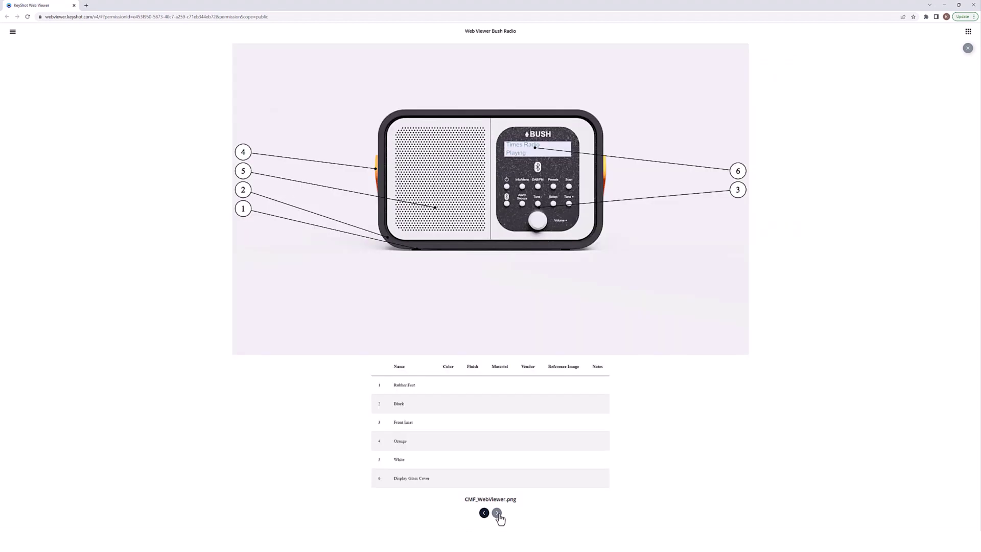
click(498, 514)
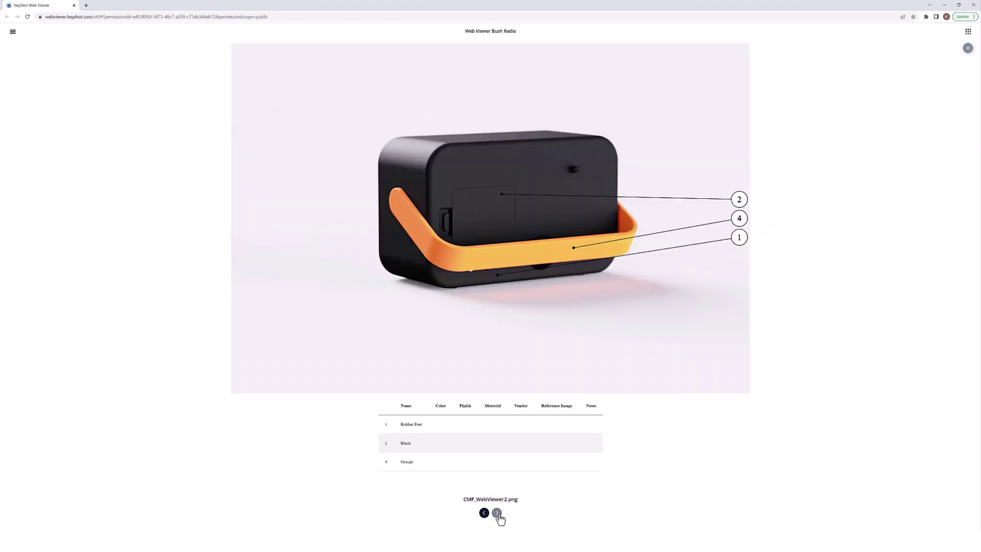
click(498, 513)
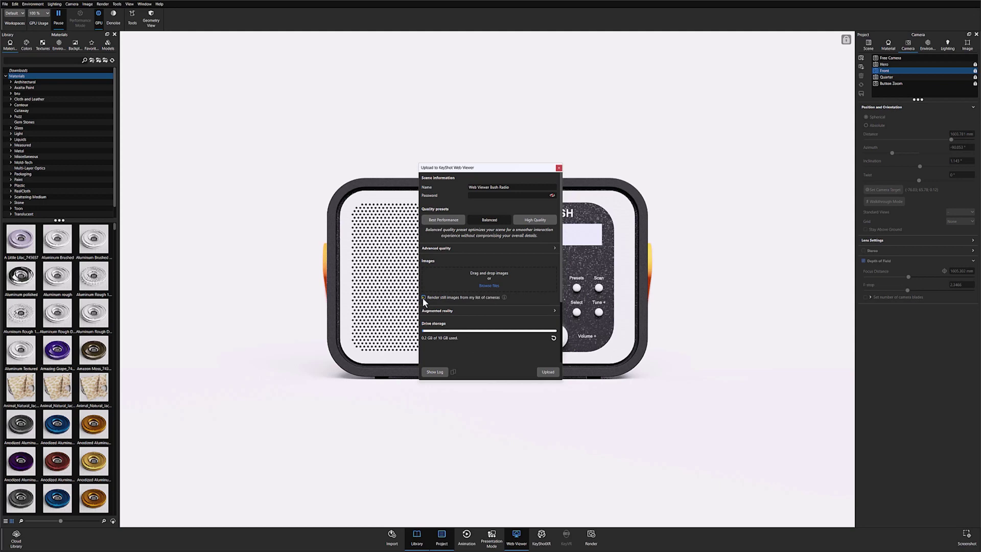
Enable camera still rendering, check the Augmented reality options, and upload the scene.
click(423, 298)
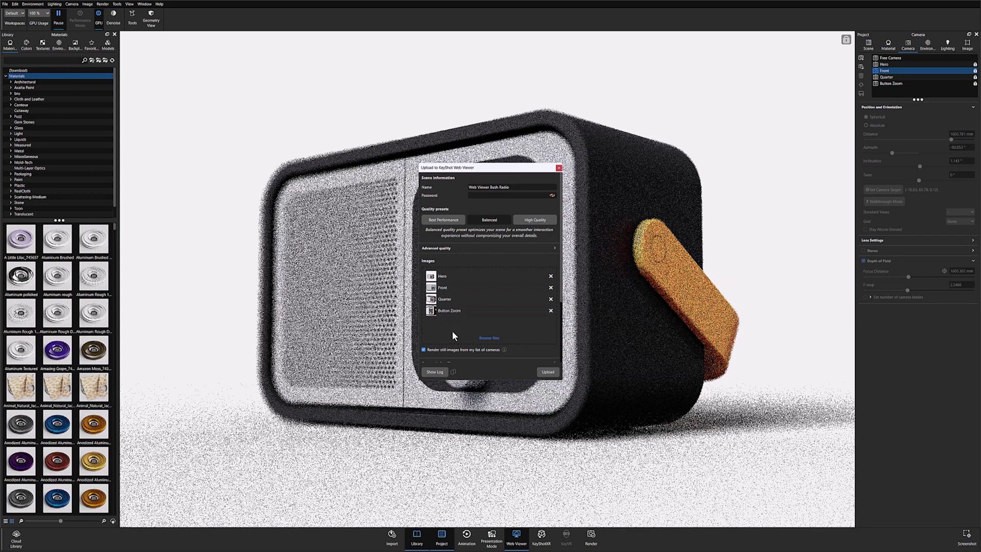
scroll(452, 331, down, 2)
scroll(452, 330, down, 2)
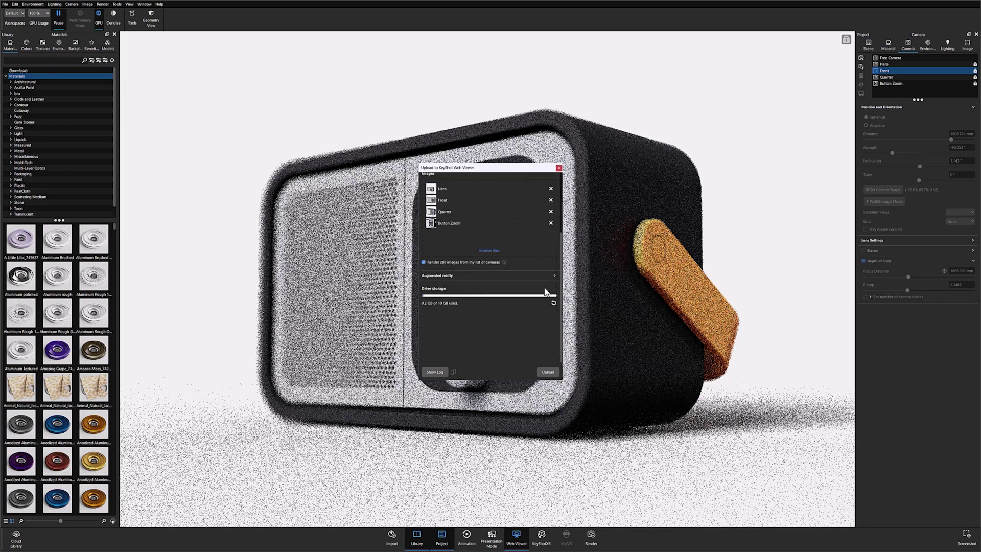
click(555, 275)
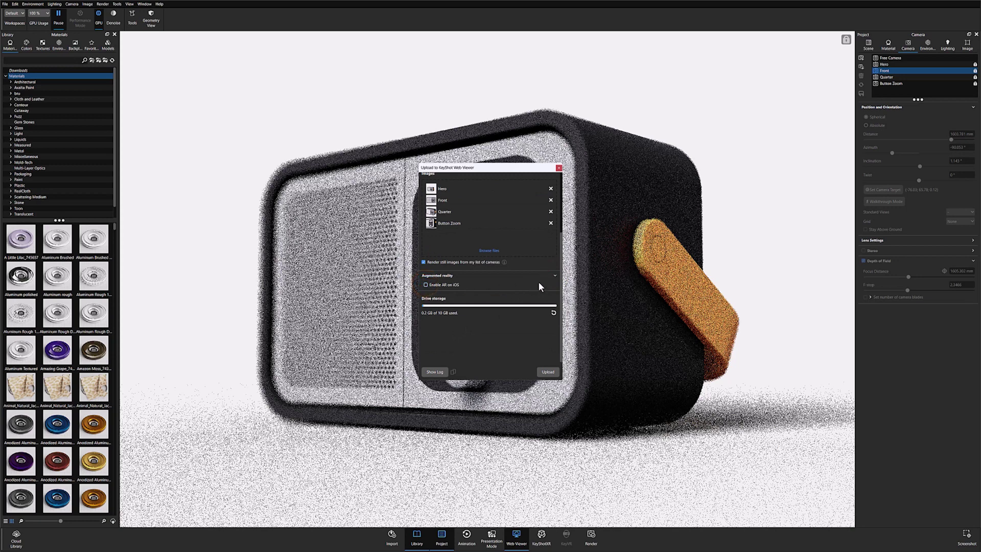
click(555, 276)
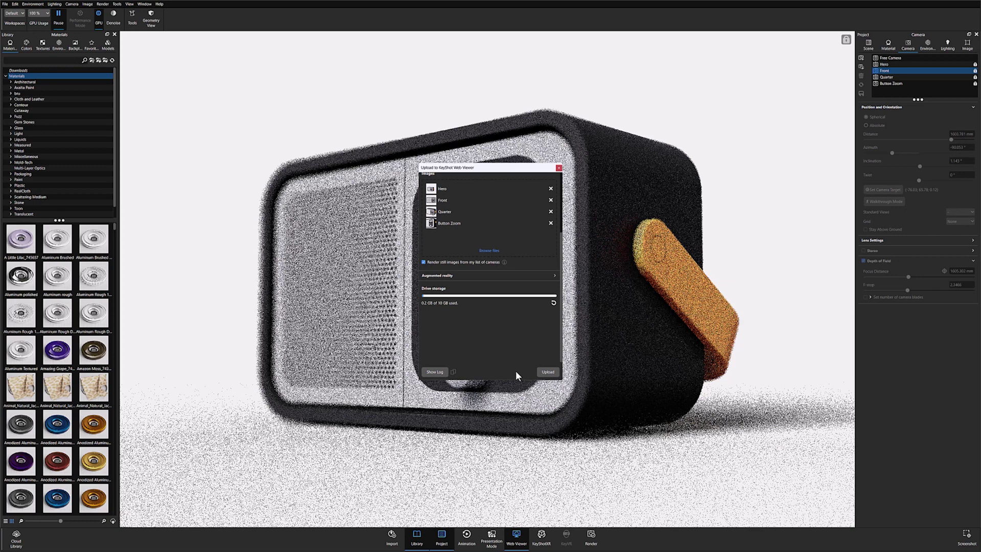
click(546, 375)
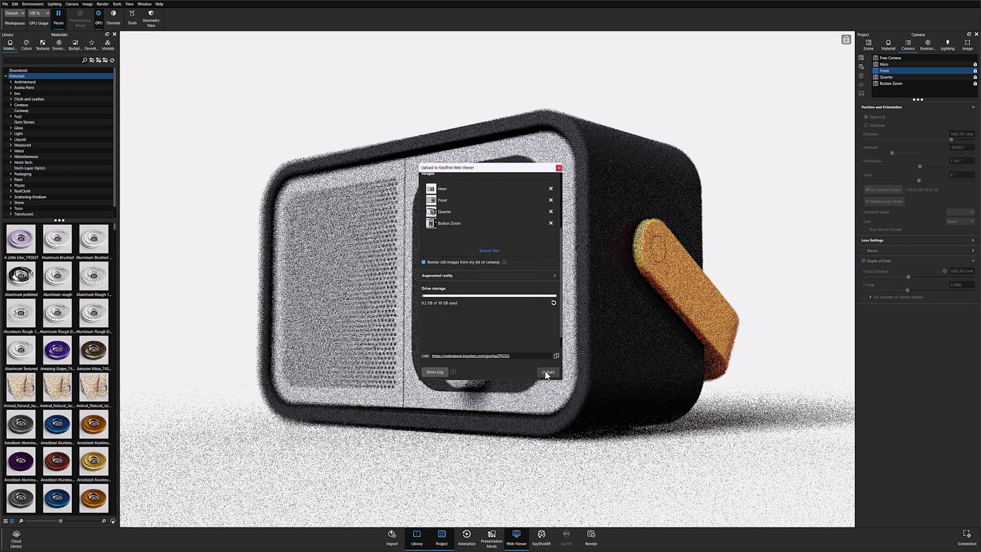
Select the scene's webviewer.keyshot.com link and go to the Cloud Library.
click(510, 356)
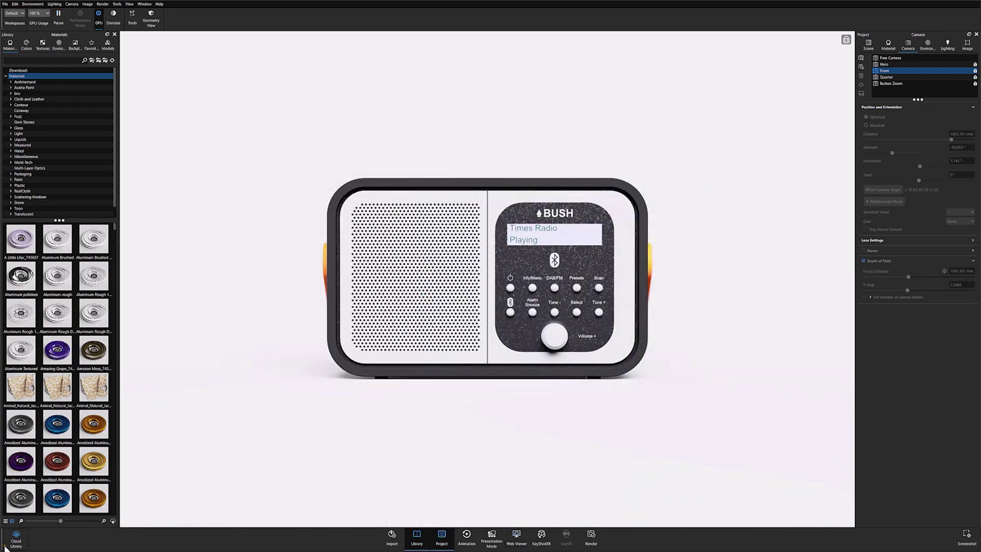
click(6, 546)
Open the Web Viewer Bush Radio scene from My Scenes in the Cloud Library.
click(533, 179)
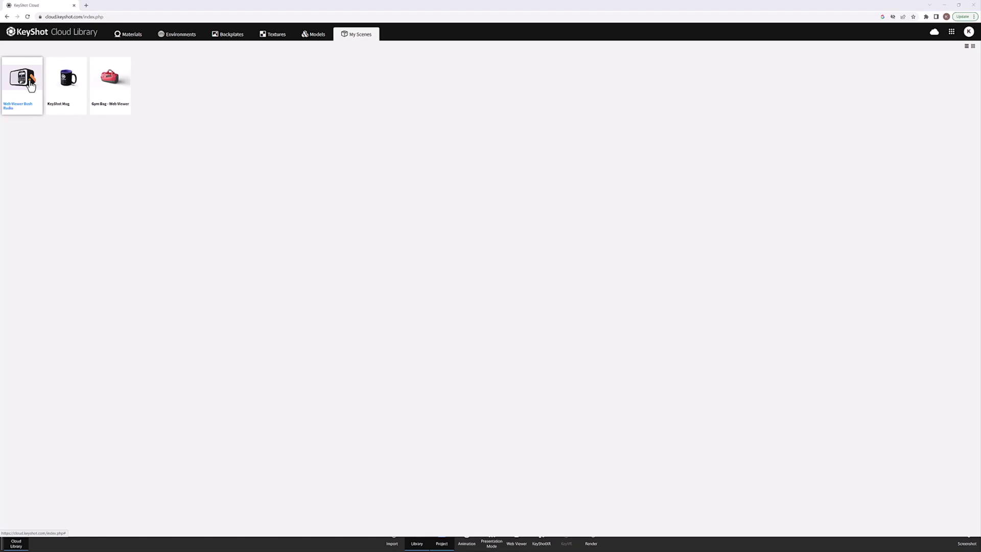
click(30, 85)
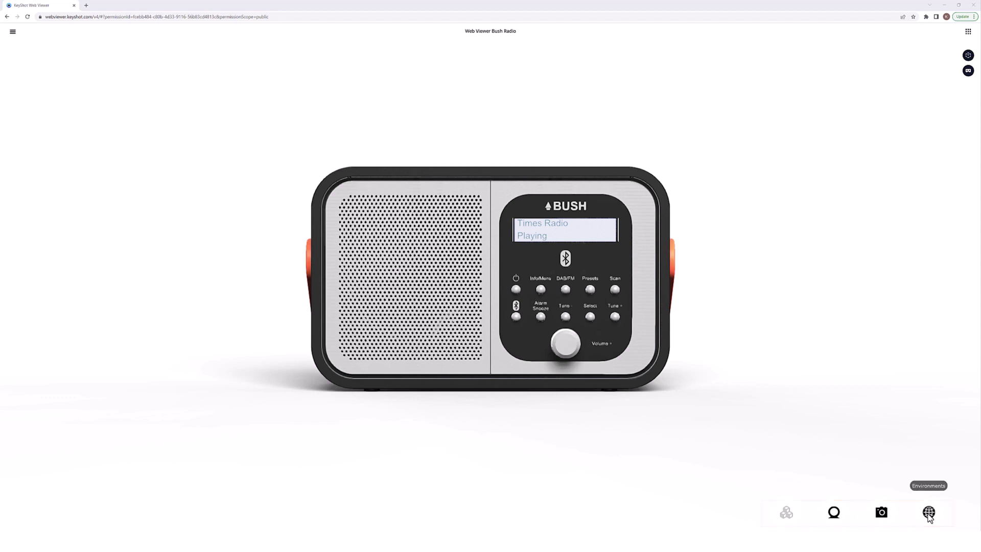
Show the Images gallery from the viewer menu and browse from Hero.jpg to Button Zoom.jpg.
click(13, 32)
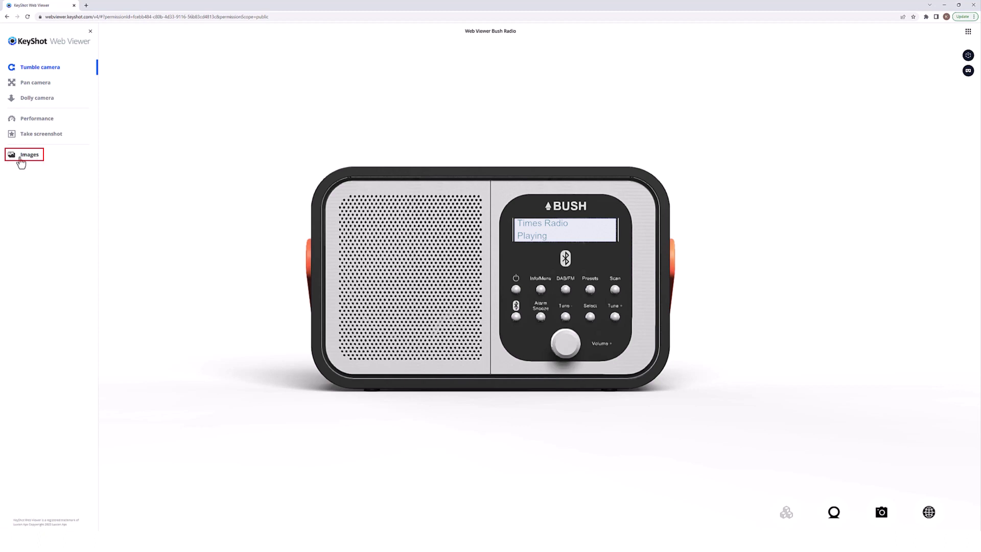
click(14, 157)
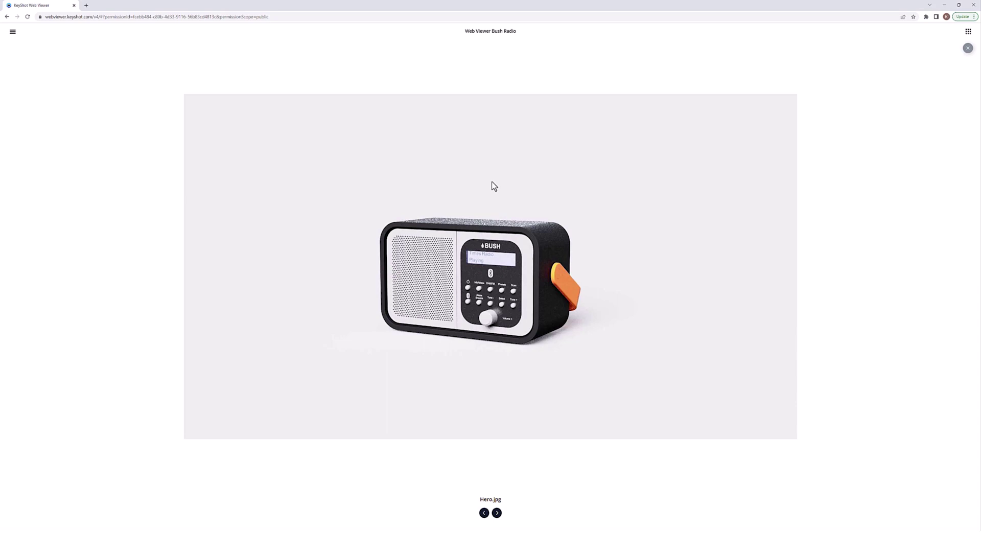
click(496, 513)
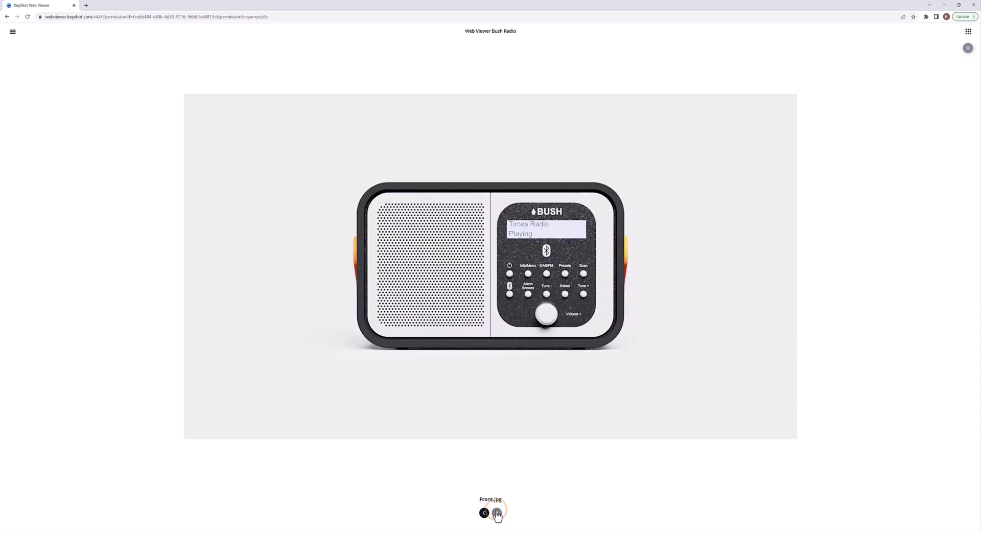
click(497, 513)
click(497, 512)
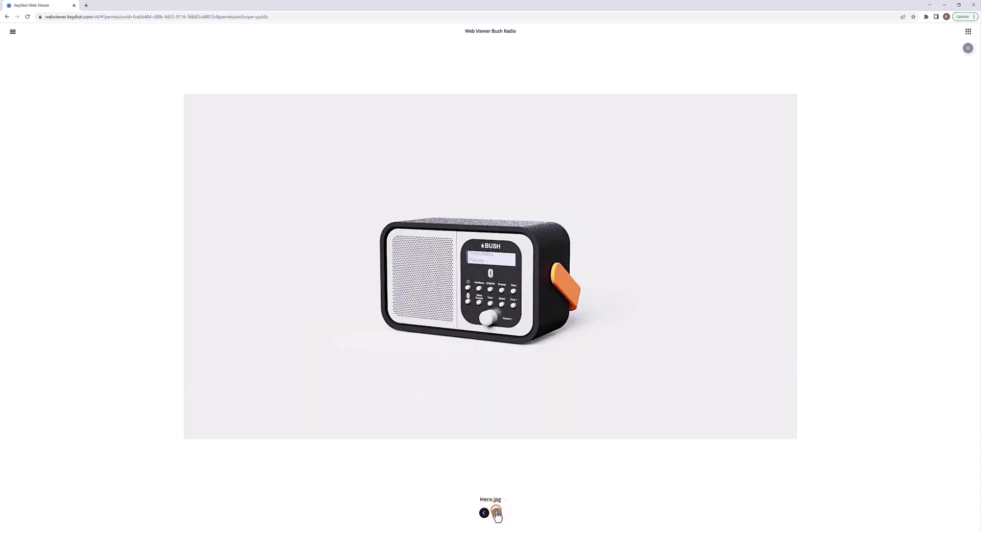
click(497, 512)
click(497, 513)
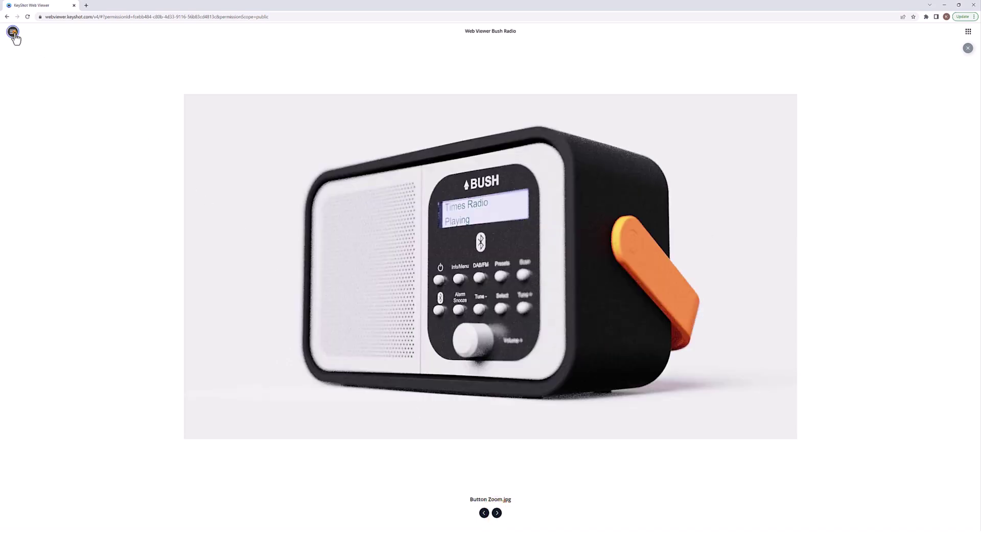
Close the image gallery to return to the 3D radio, then show the VR viewing options.
click(29, 156)
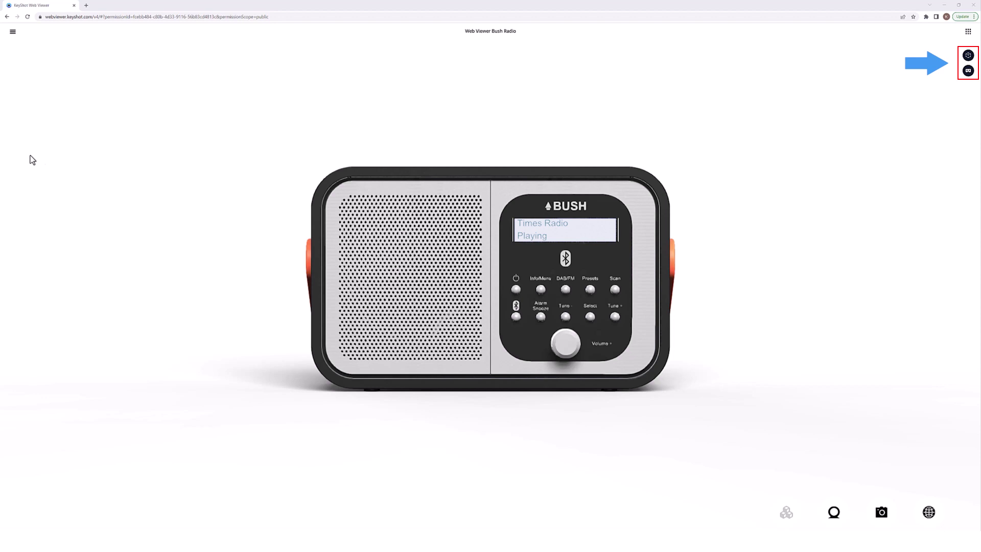
click(968, 56)
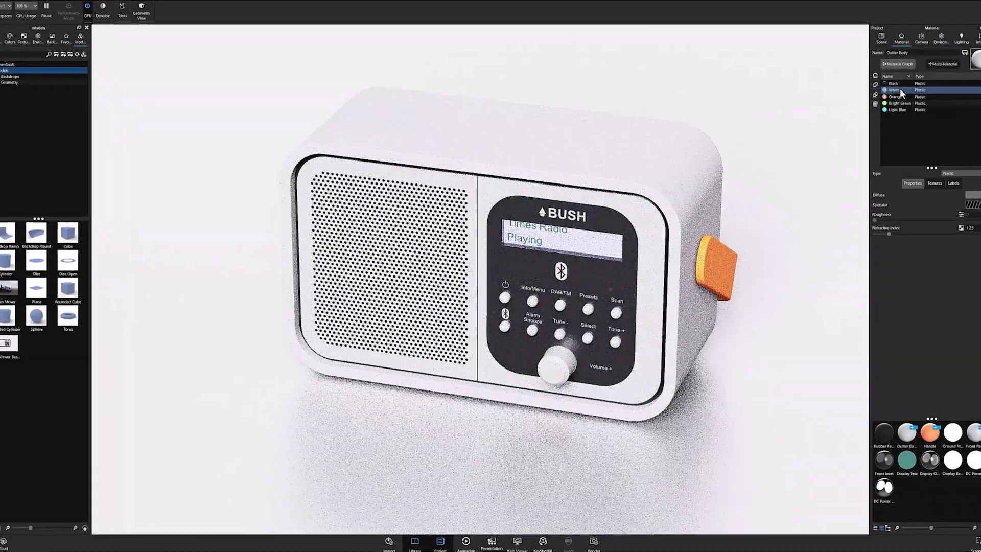
Try body colours including Orange and a lighter grey front panel, ending with a light blue body.
click(903, 94)
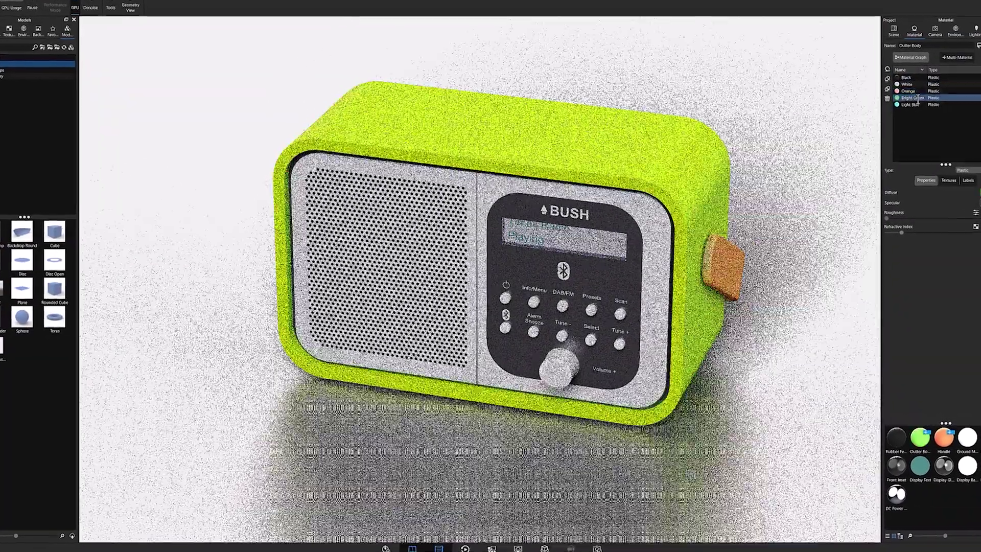
click(904, 107)
click(901, 87)
click(934, 80)
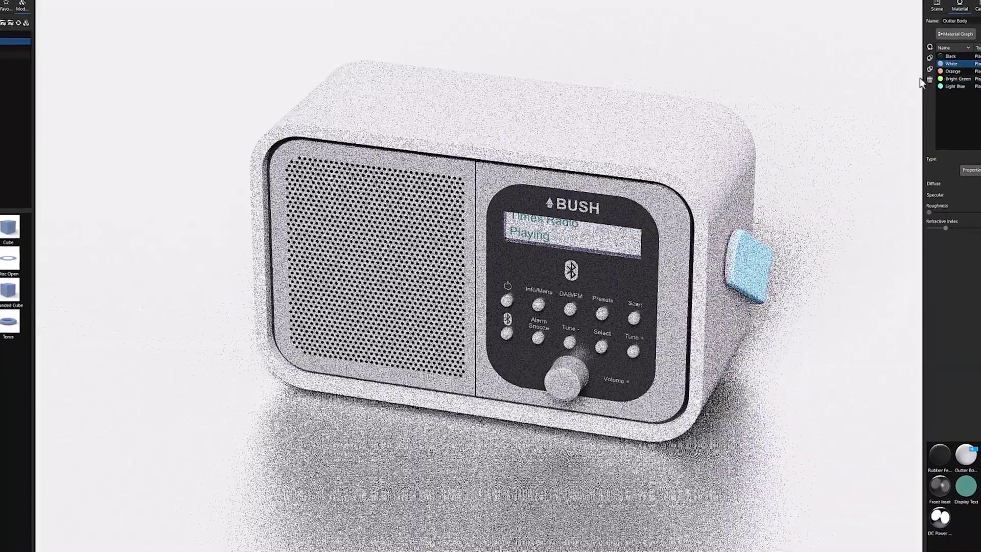
click(952, 71)
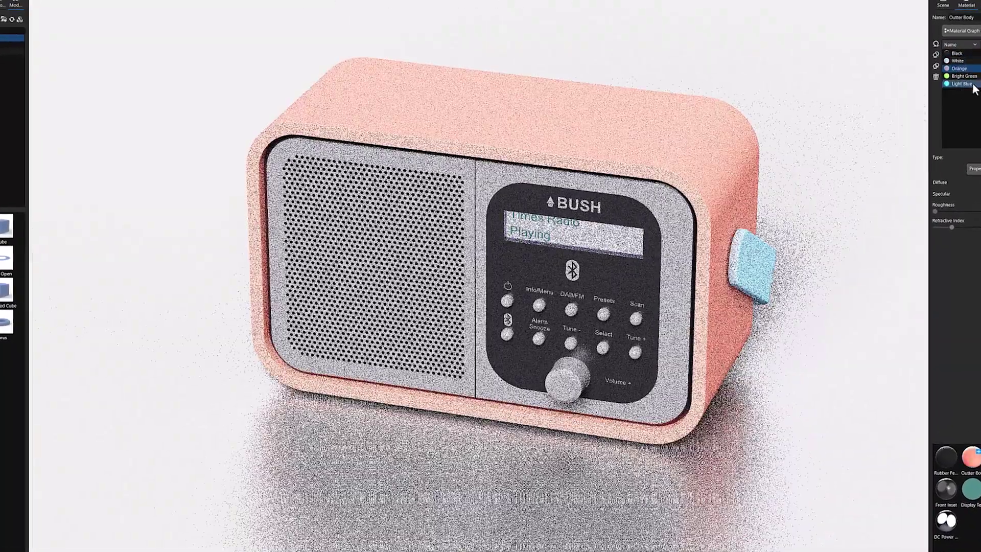
click(951, 63)
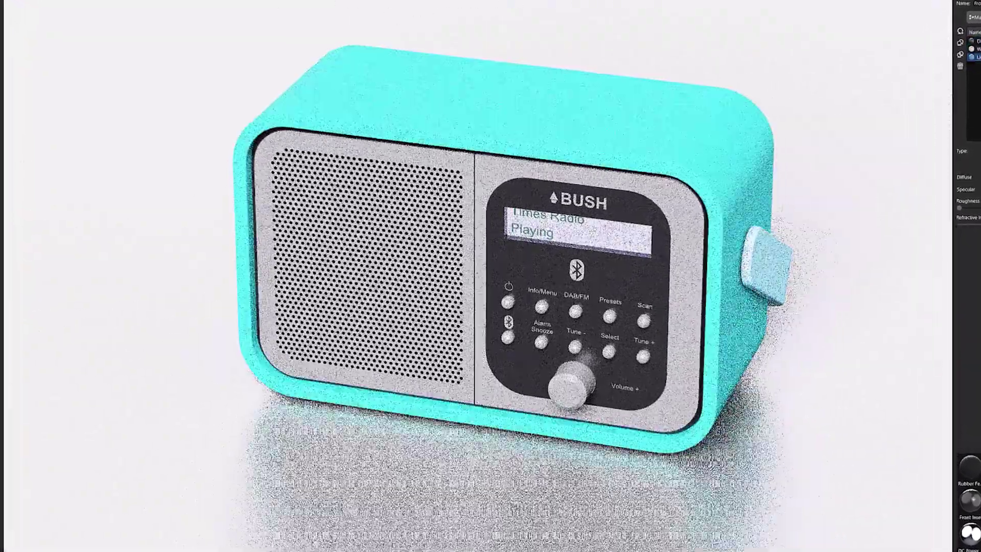